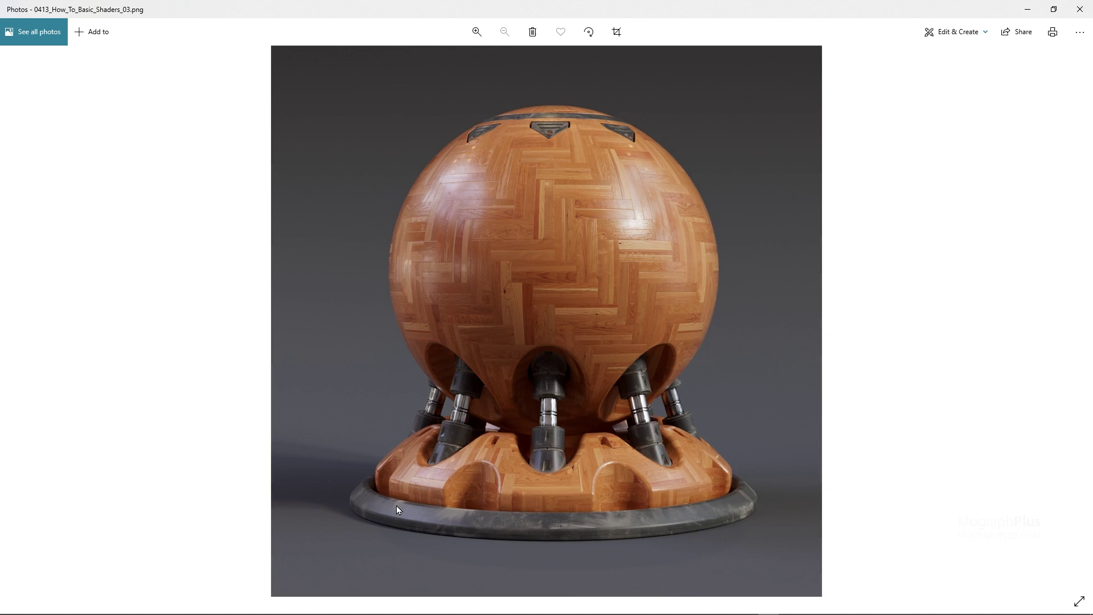
Step: Create a new Redshift Shader Graph material in the Material Manager and name it 'Concrete'
scroll(396, 505, "up", 5)
scroll(370, 493, "down", 5)
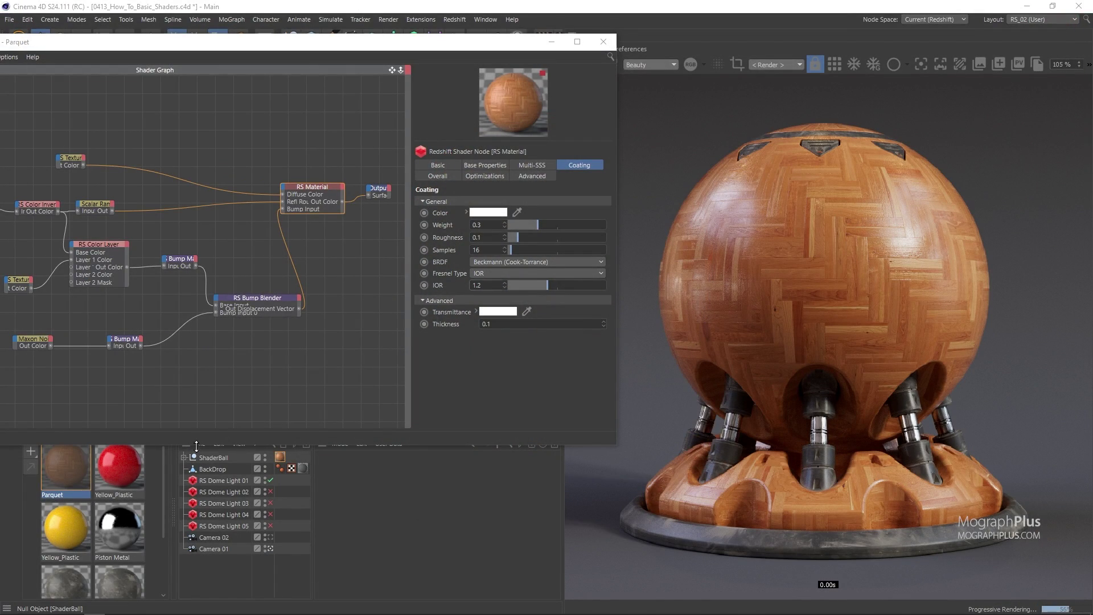
left_click_drag(196, 446, 196, 421)
left_click(48, 432)
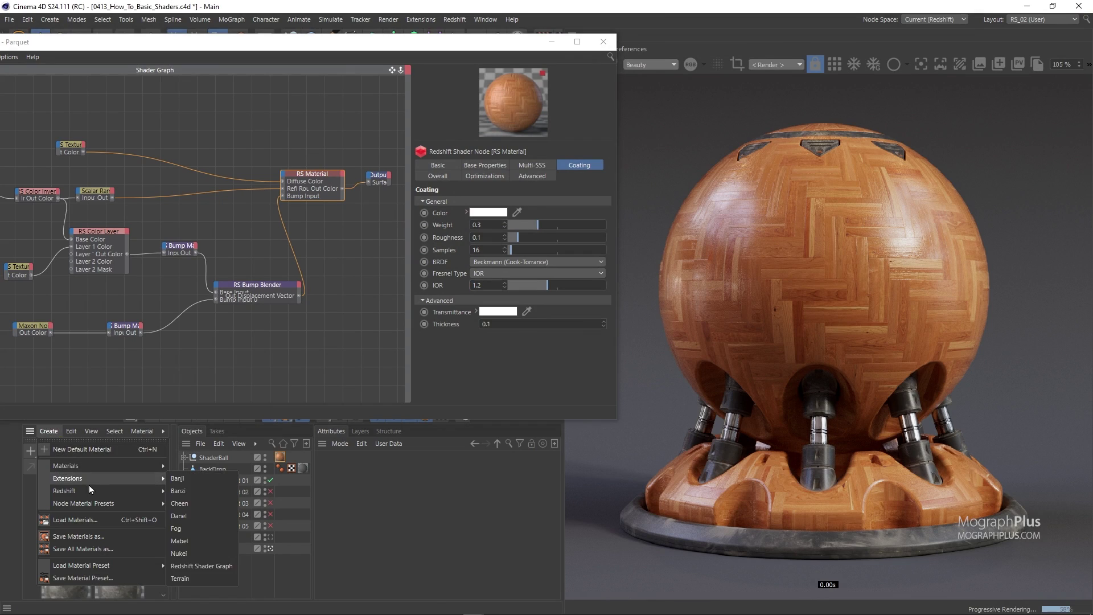
left_click(237, 474)
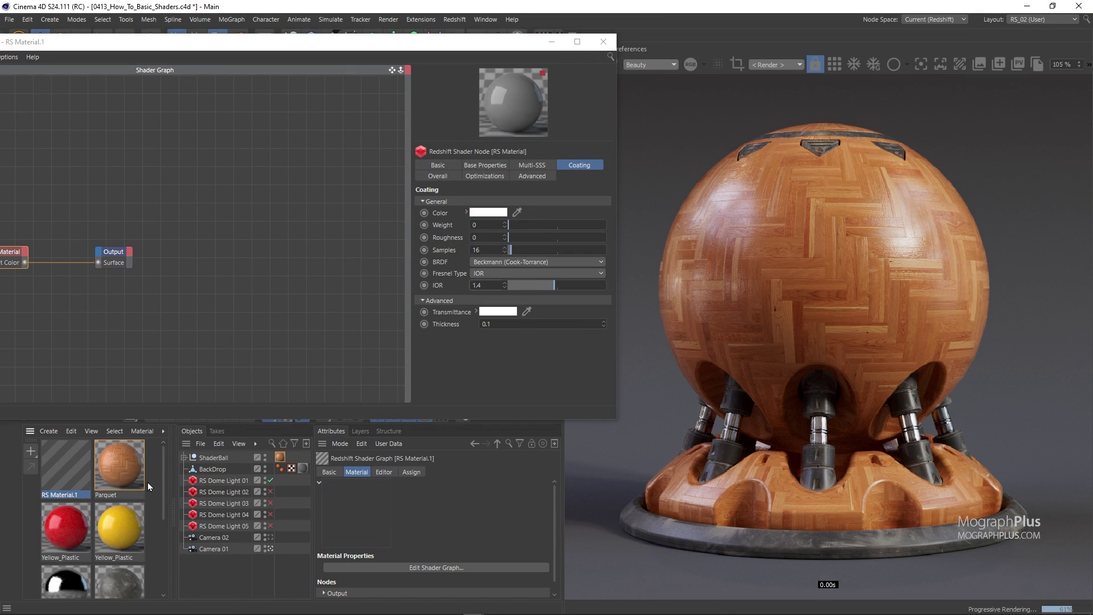
double_click(60, 495)
type("C")
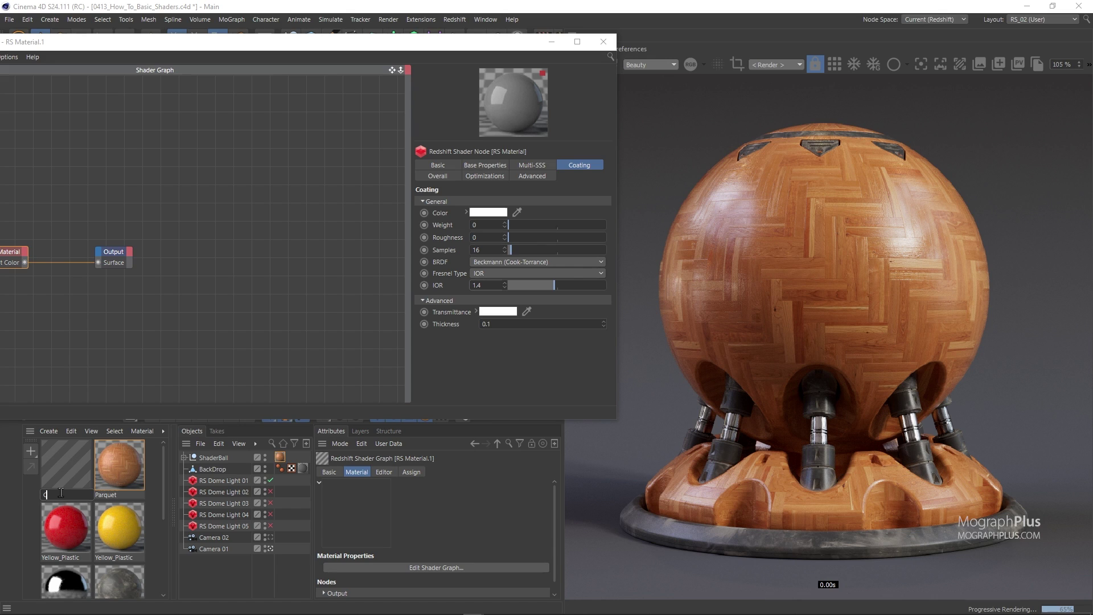
type("oncrete")
key("Return")
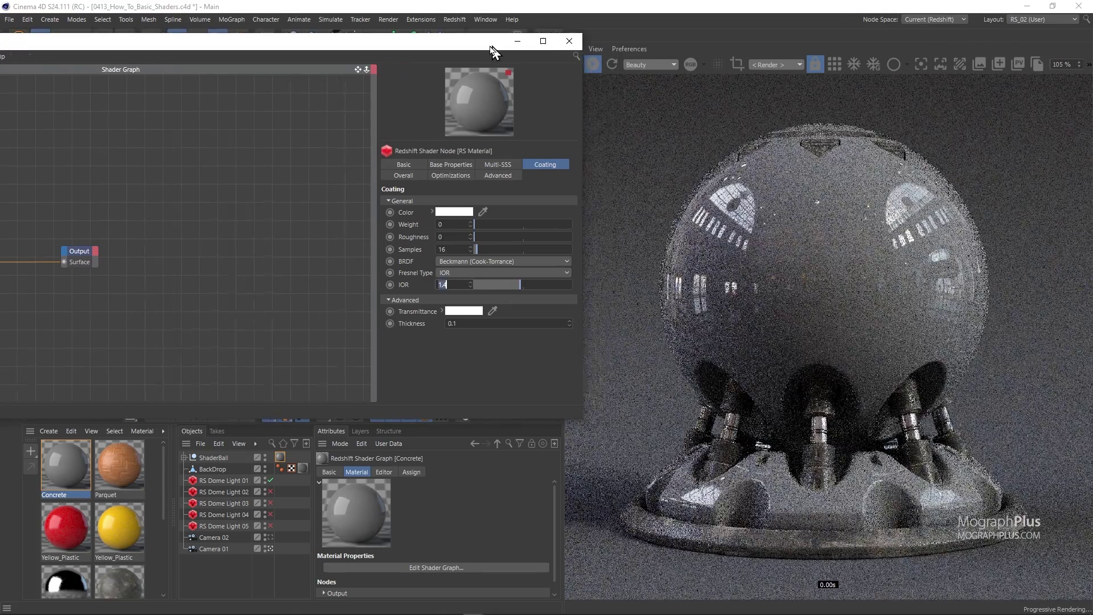
Step: Add an RS Texture node to the Concrete graph and load Concrete_01_d.png into it
left_click_drag(496, 42, 550, 69)
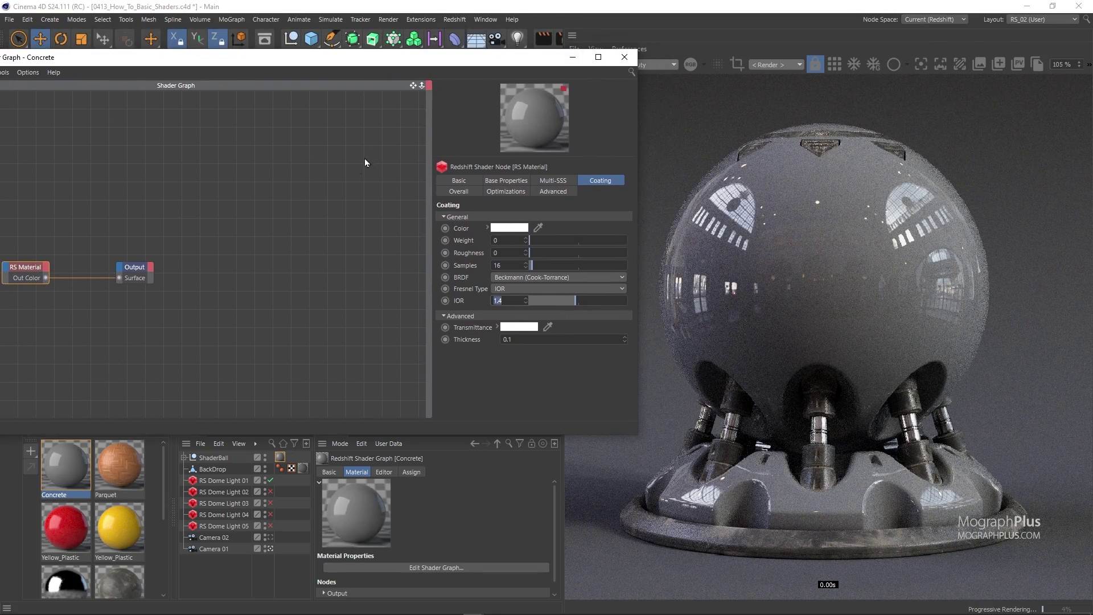
key("h")
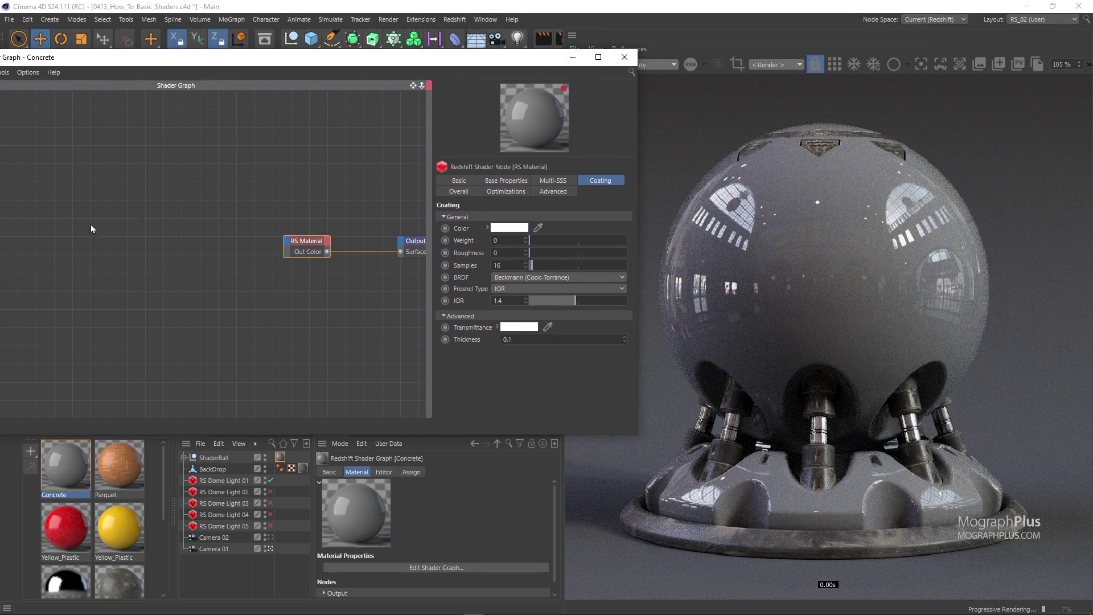
left_click(166, 207)
key("Tab")
type("text")
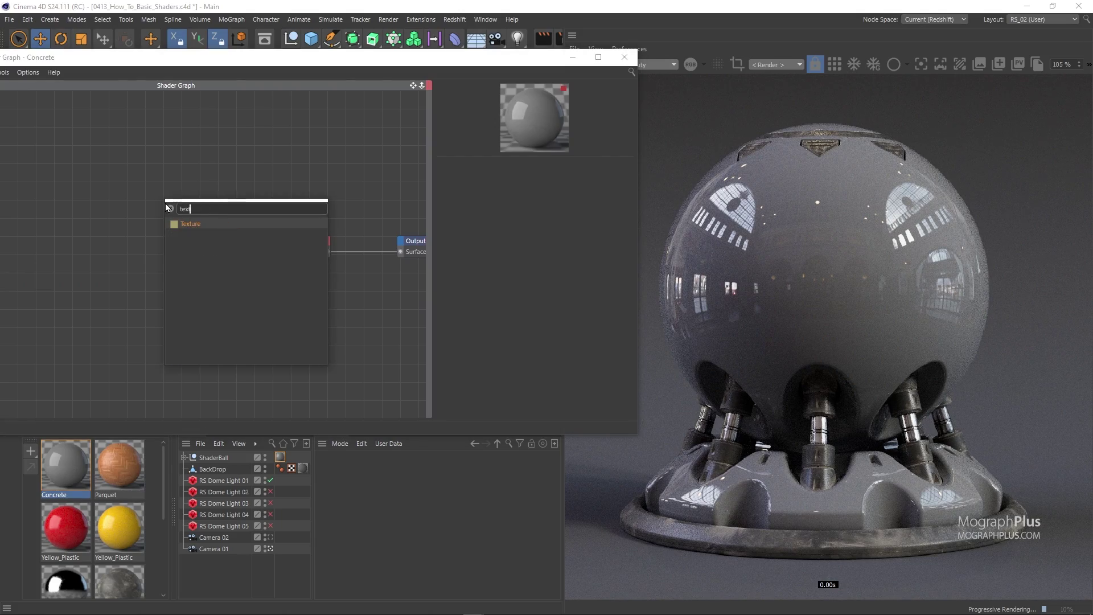
key("Return")
left_click(607, 272)
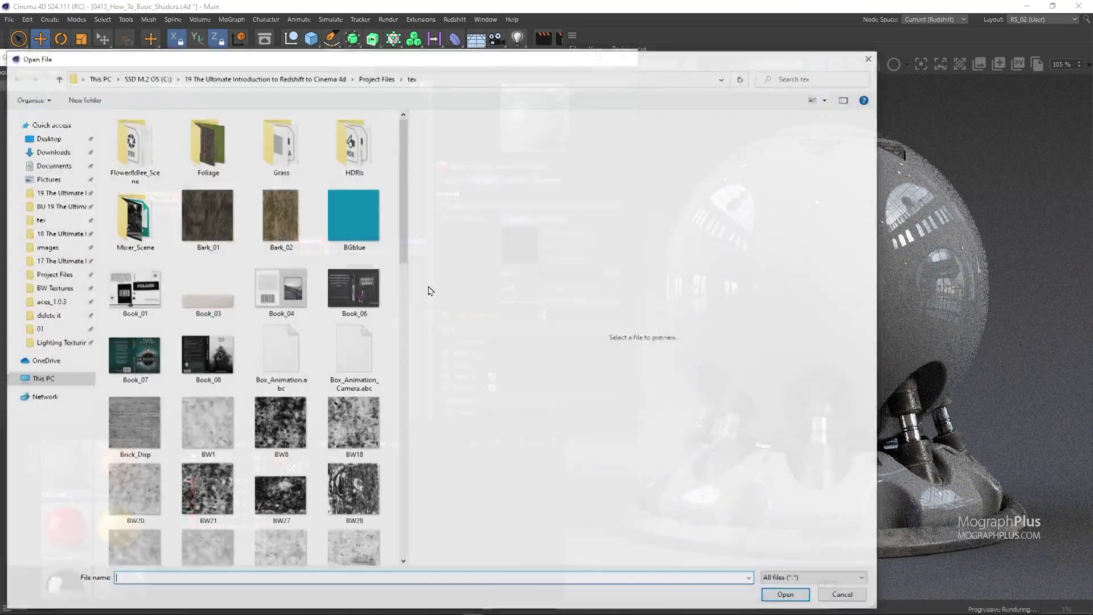
scroll(254, 363, "down", 5)
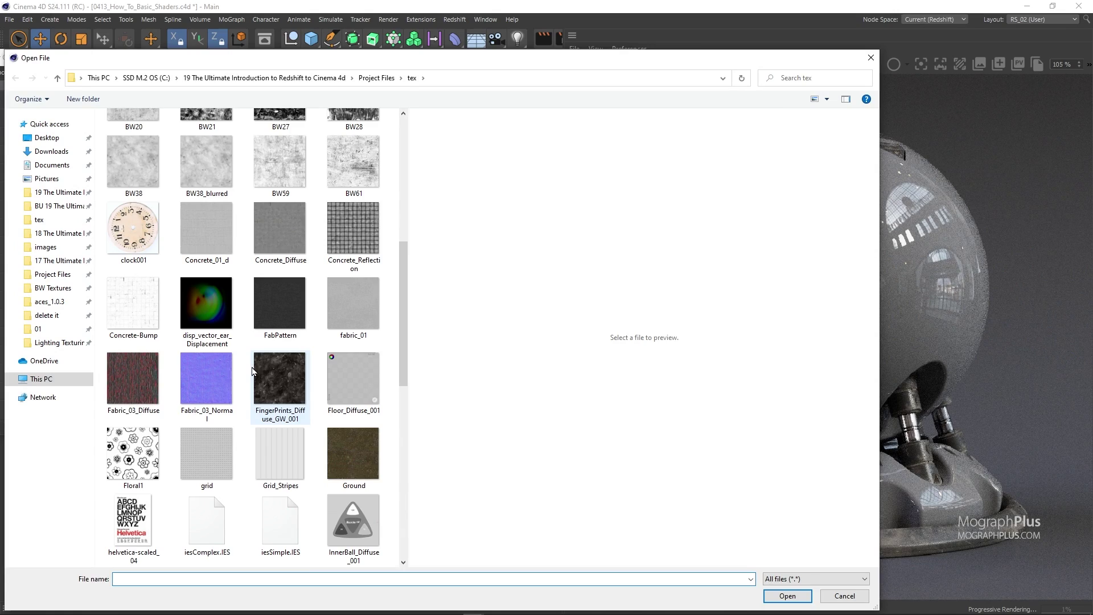
left_click(209, 239)
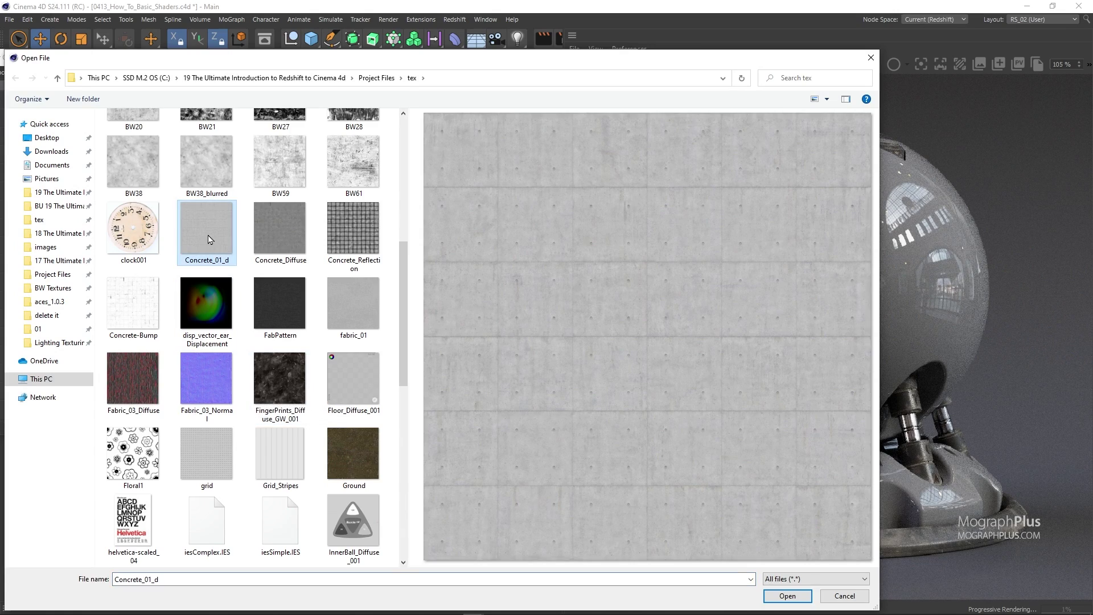
double_click(208, 239)
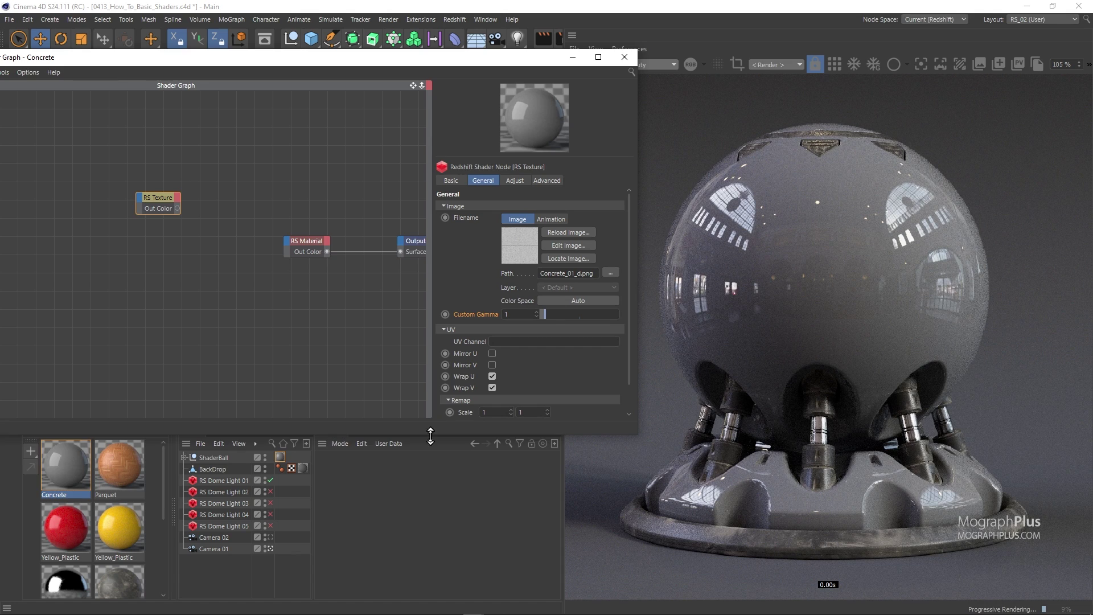
Step: Wire the texture's Out Color into the RS Material's Diffuse Color
left_click_drag(431, 435, 432, 464)
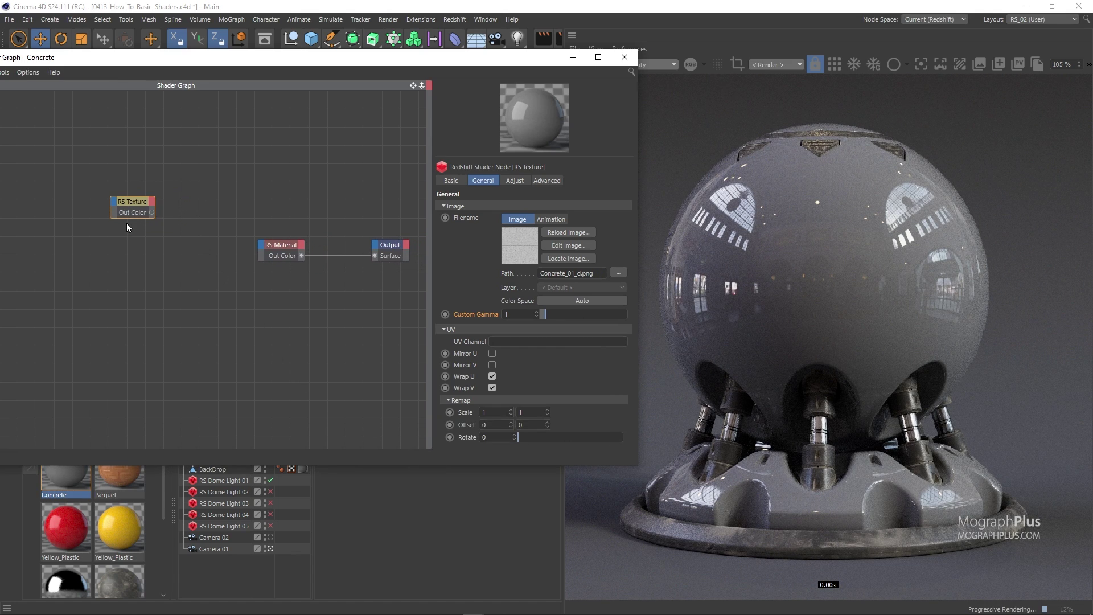
left_click_drag(152, 213, 261, 244)
mouse_move(379, 254)
left_click(439, 254)
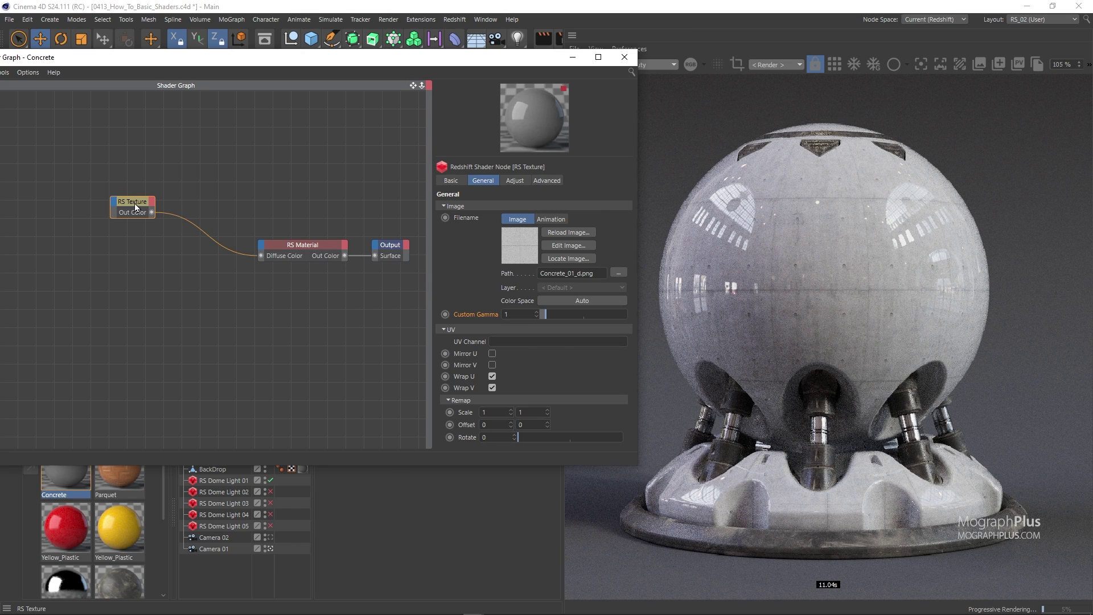
left_click_drag(135, 204, 93, 203)
Step: Add an RS Color Invert node and feed the RS Texture's Out Color into its Input
left_click(138, 261)
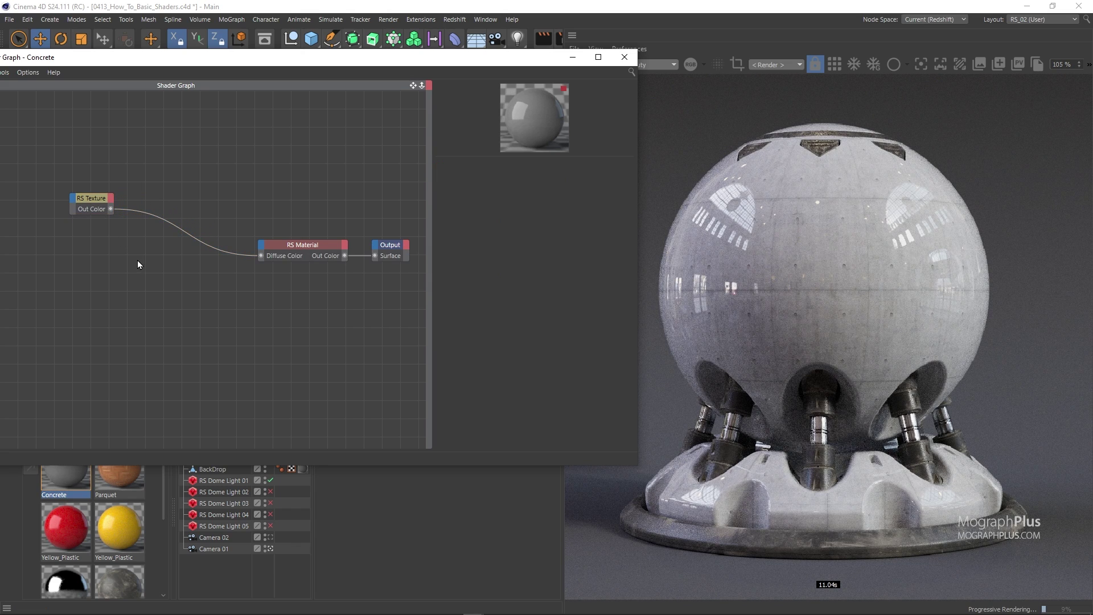
double_click(138, 261)
type("inve")
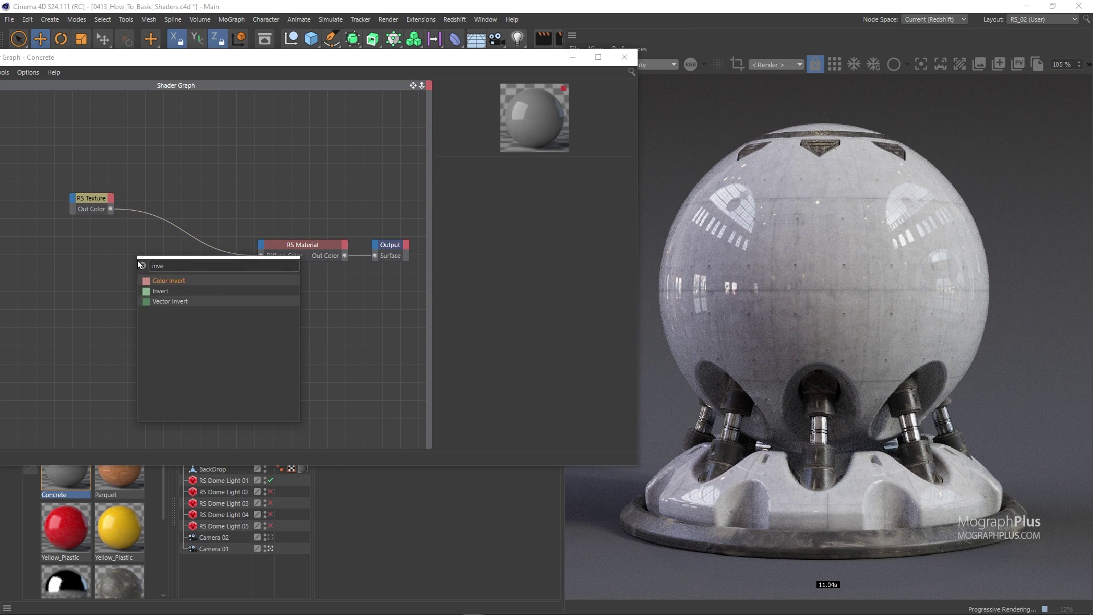
key("Return")
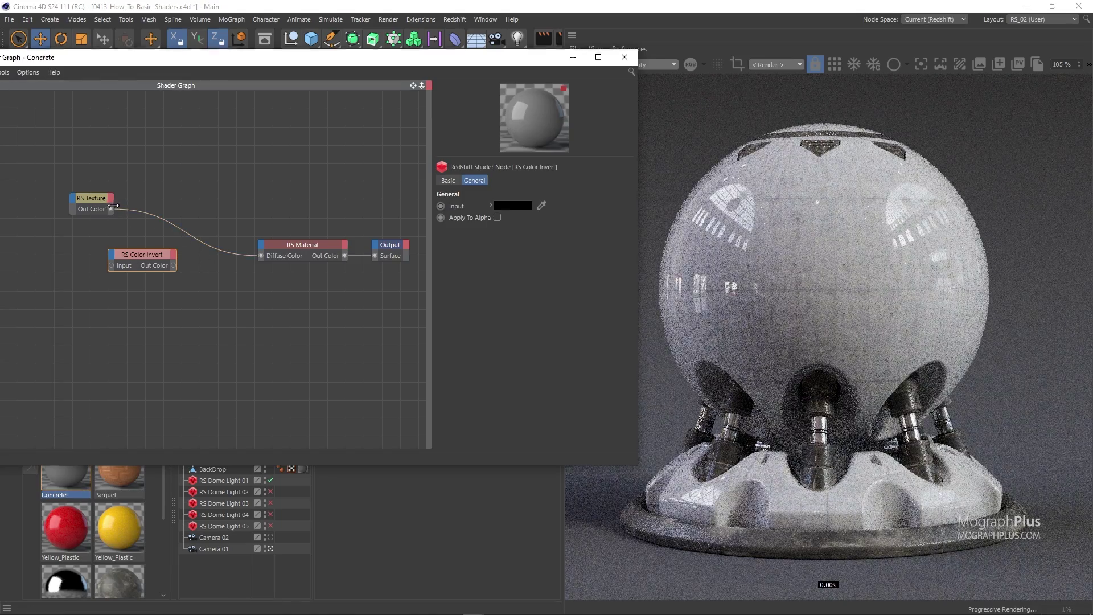
left_click_drag(111, 215, 167, 280)
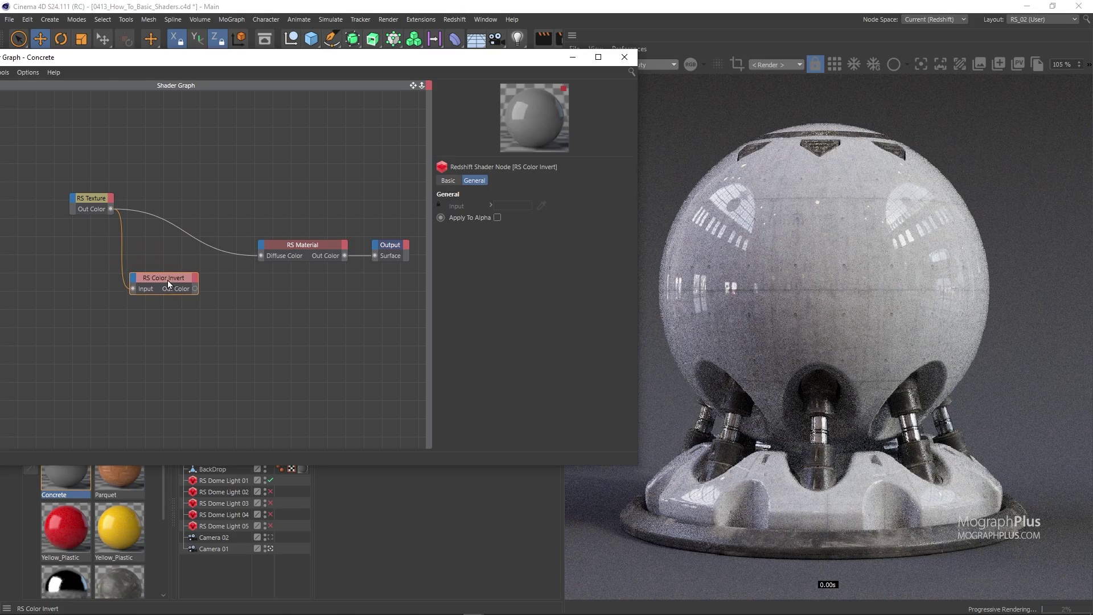
left_click(97, 199)
left_click(185, 232)
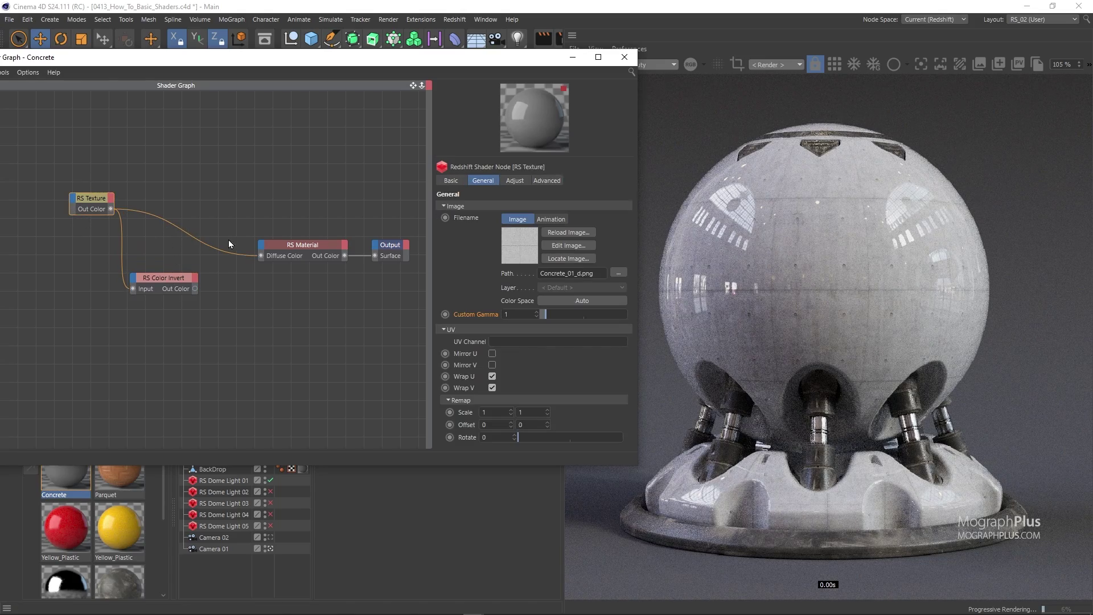
left_click_drag(194, 289, 293, 229)
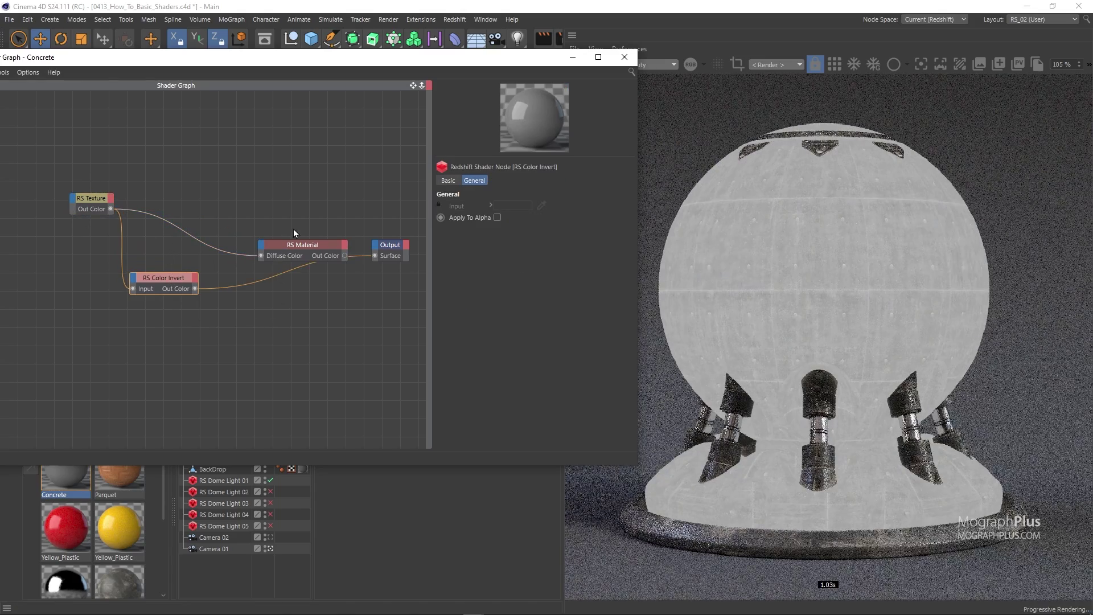
left_click(306, 229)
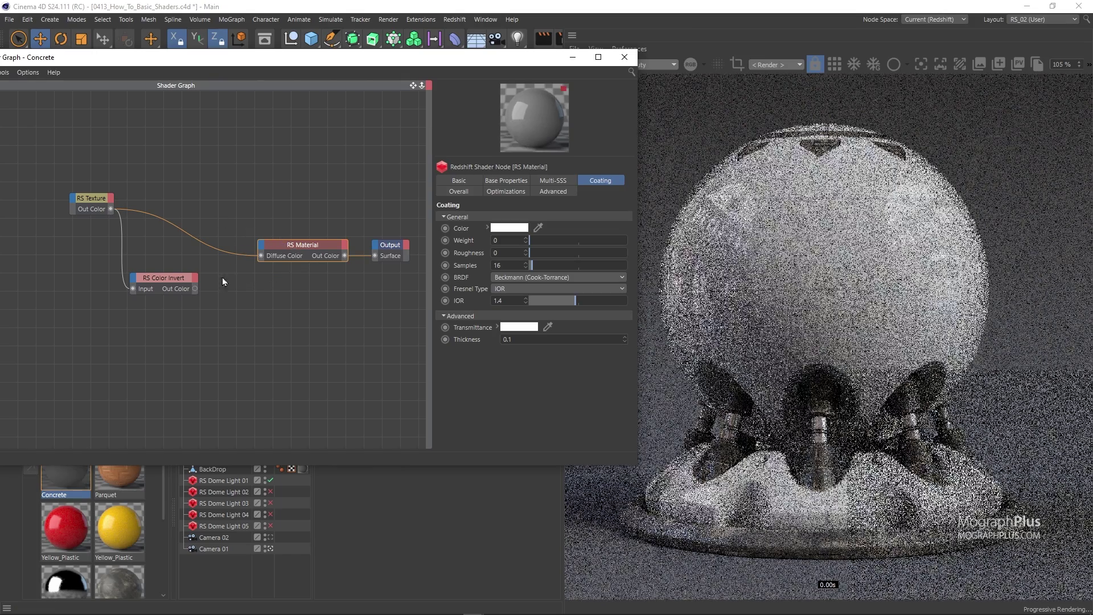
left_click_drag(178, 278, 149, 278)
Step: Add an RS Scalar Ramp node and start wiring the inverted colour into it
left_click(206, 287)
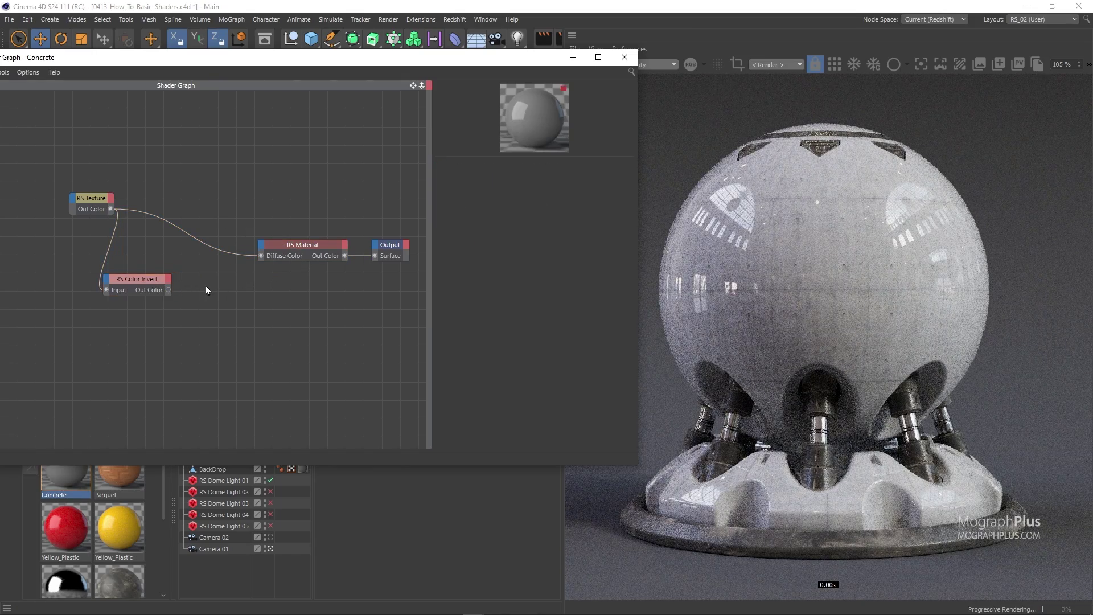
double_click(206, 286)
type("ramp")
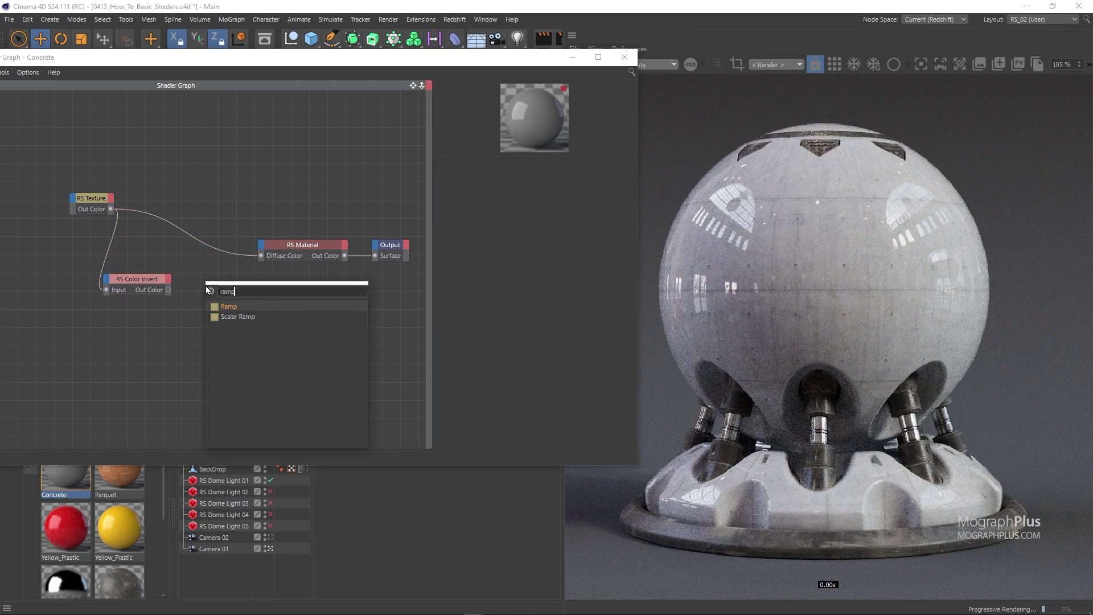
left_click(238, 317)
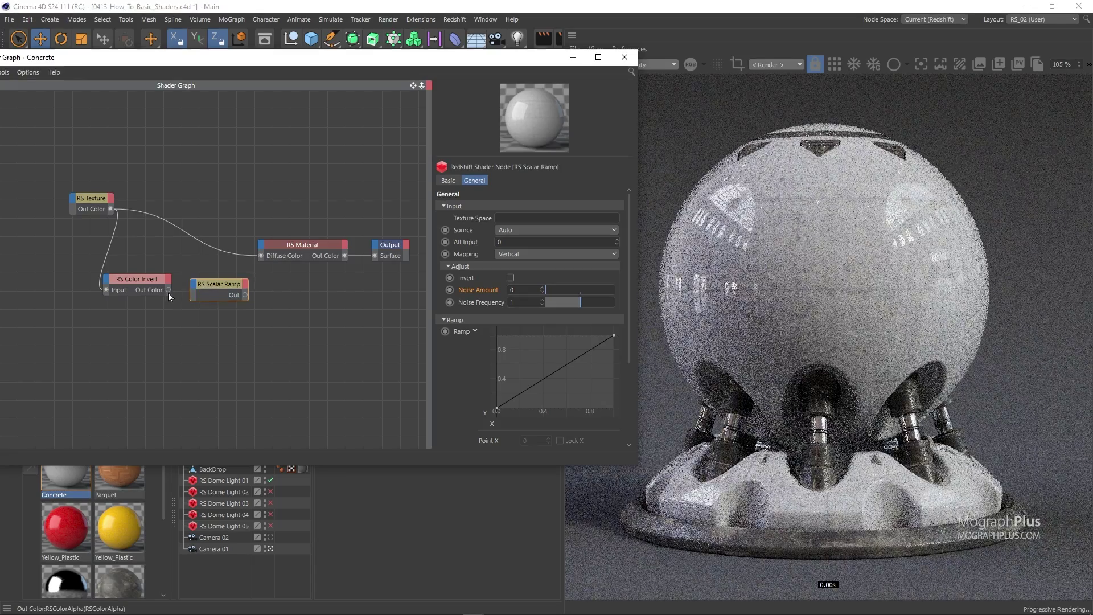
left_click_drag(169, 291, 255, 295)
Step: Connect Color Invert into the Scalar Ramp, and the ramp's Out into Refl Roughness
left_click(257, 292)
left_click_drag(91, 198, 32, 185)
left_click_drag(124, 278, 92, 269)
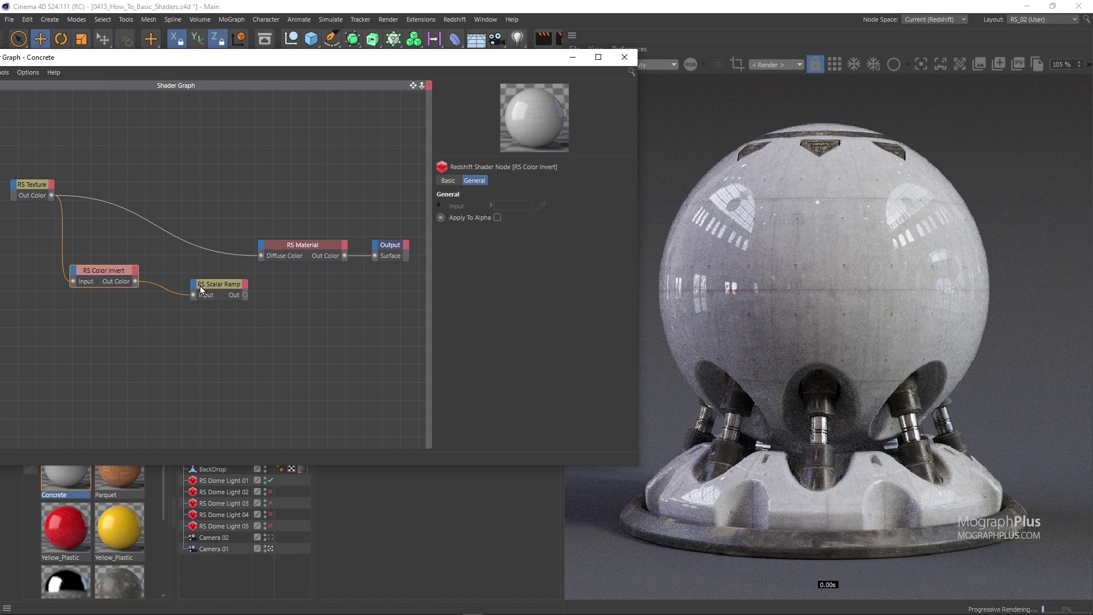
left_click_drag(201, 289, 173, 274)
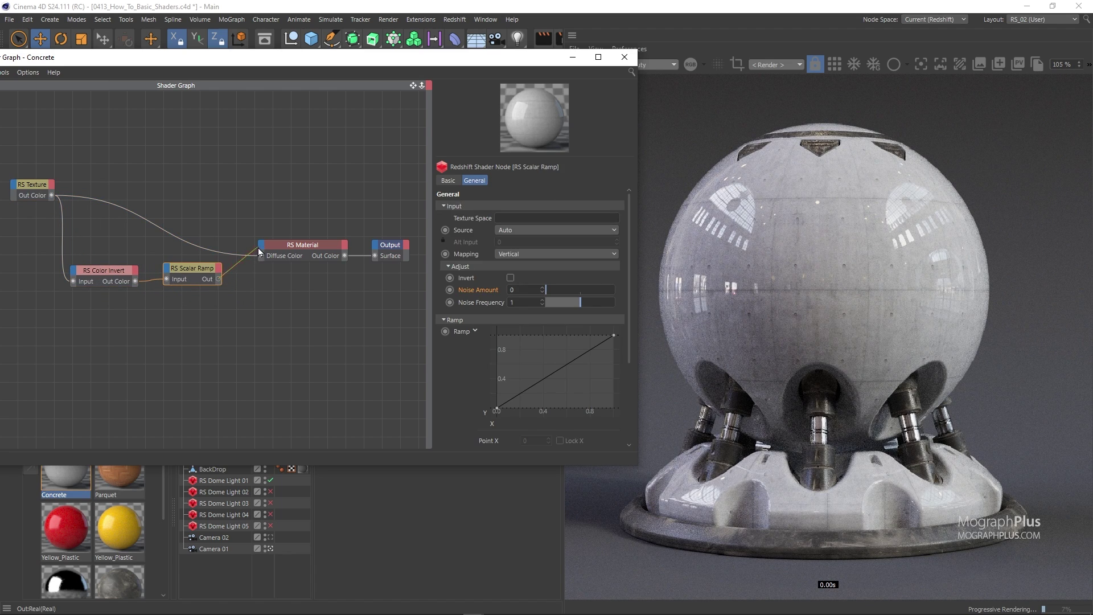
left_click_drag(258, 247, 261, 248)
mouse_move(324, 280)
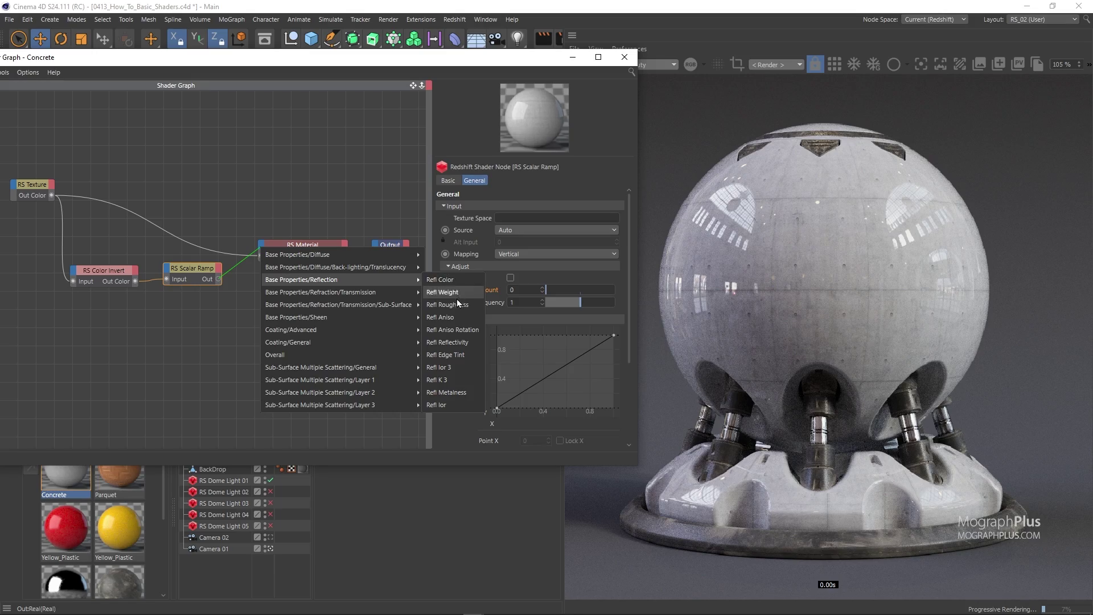
left_click(457, 303)
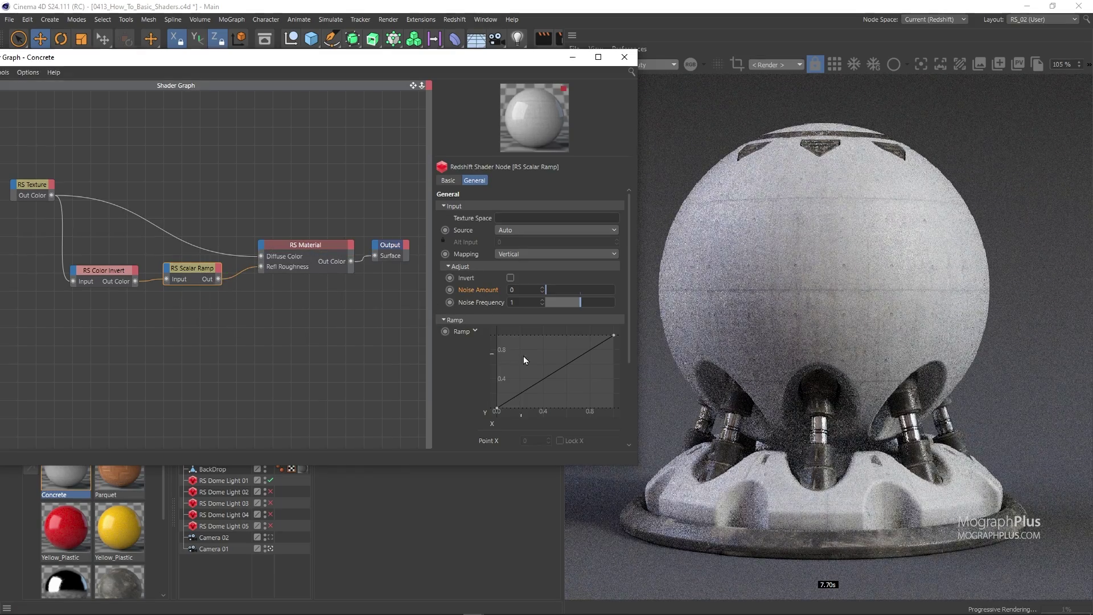
Step: Keep the ramp a full 0-to-1 diagonal after testing 0.4, then inspect the material's base properties
left_click_drag(614, 336, 620, 371)
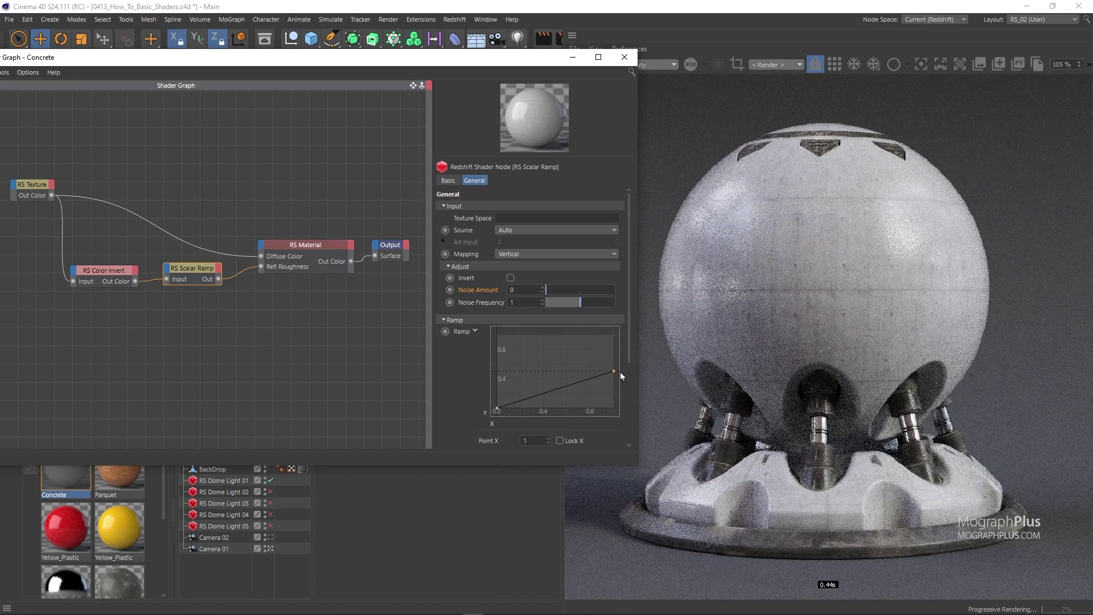
left_click_drag(619, 371, 621, 333)
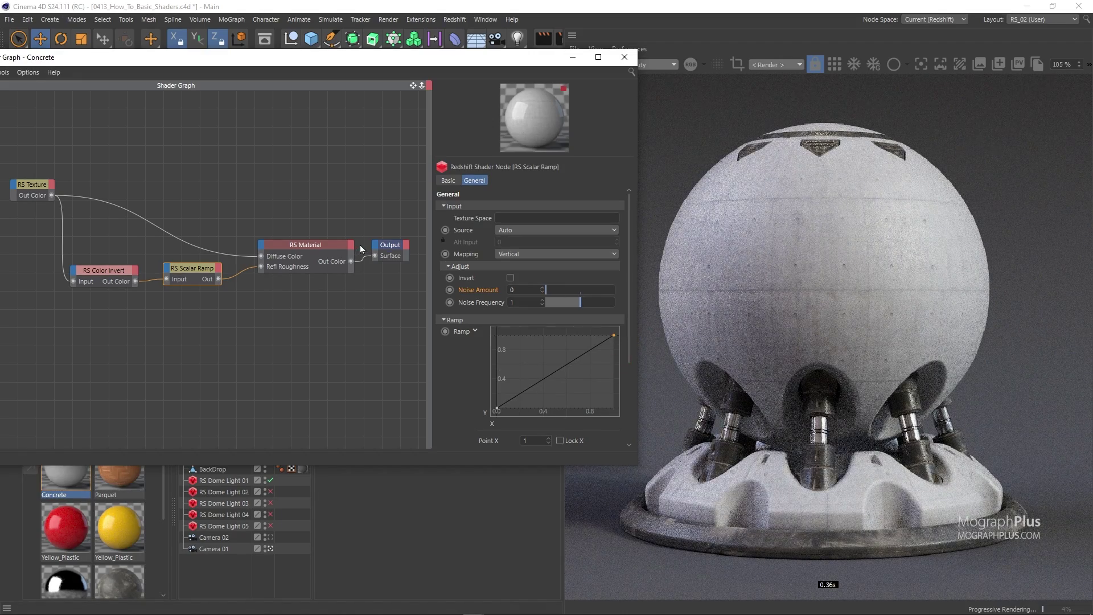
left_click_drag(314, 201, 297, 302)
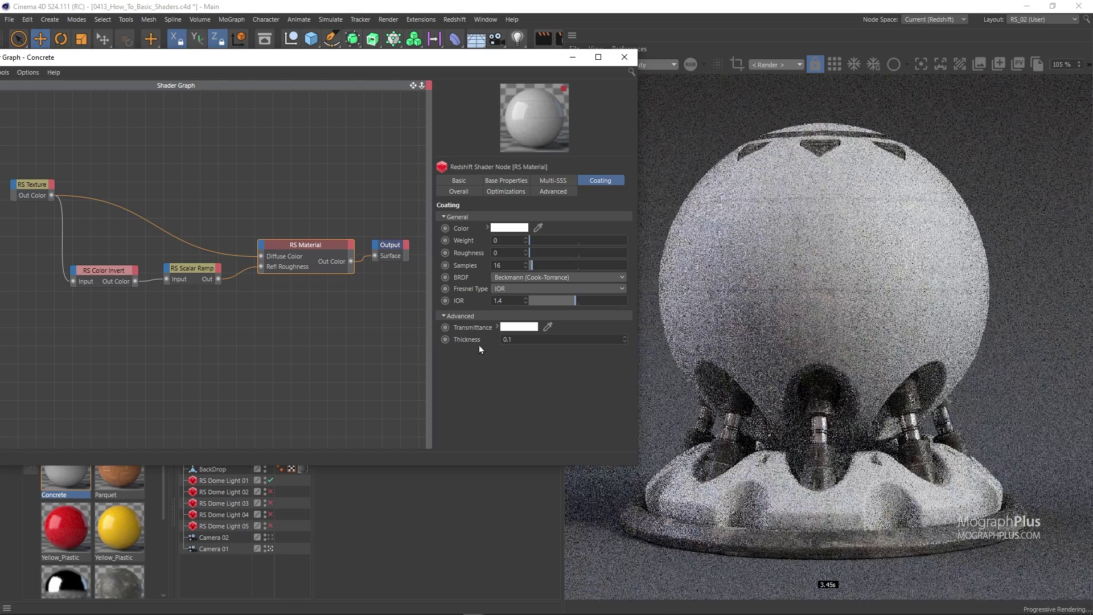
left_click(508, 182)
left_click(466, 267)
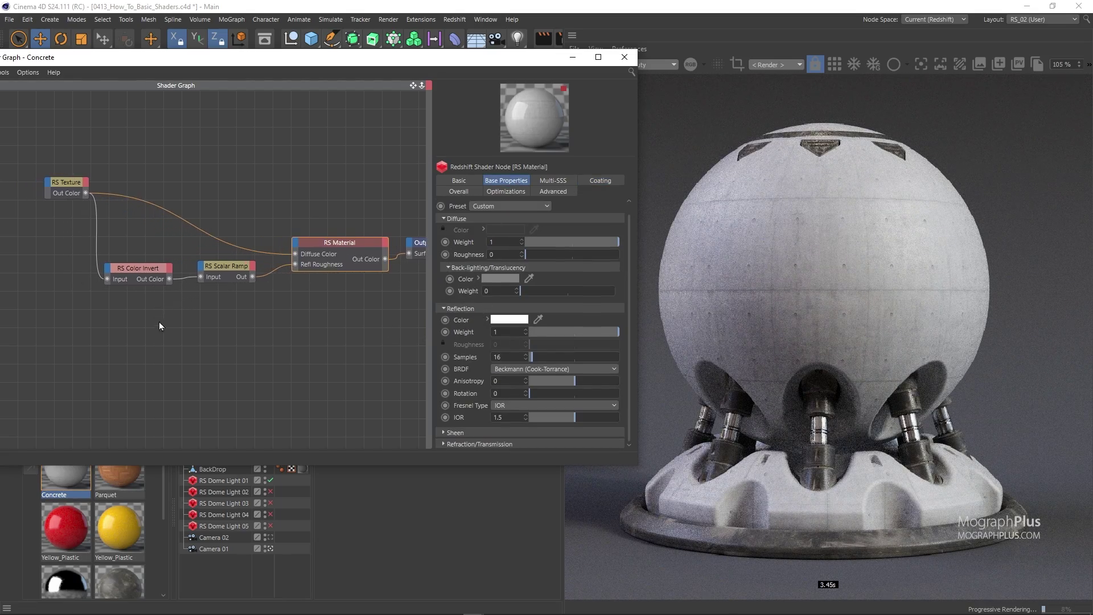
Step: Add an RS Bump Map node with Height Scale set to 0.1
left_click(196, 347)
type("bump")
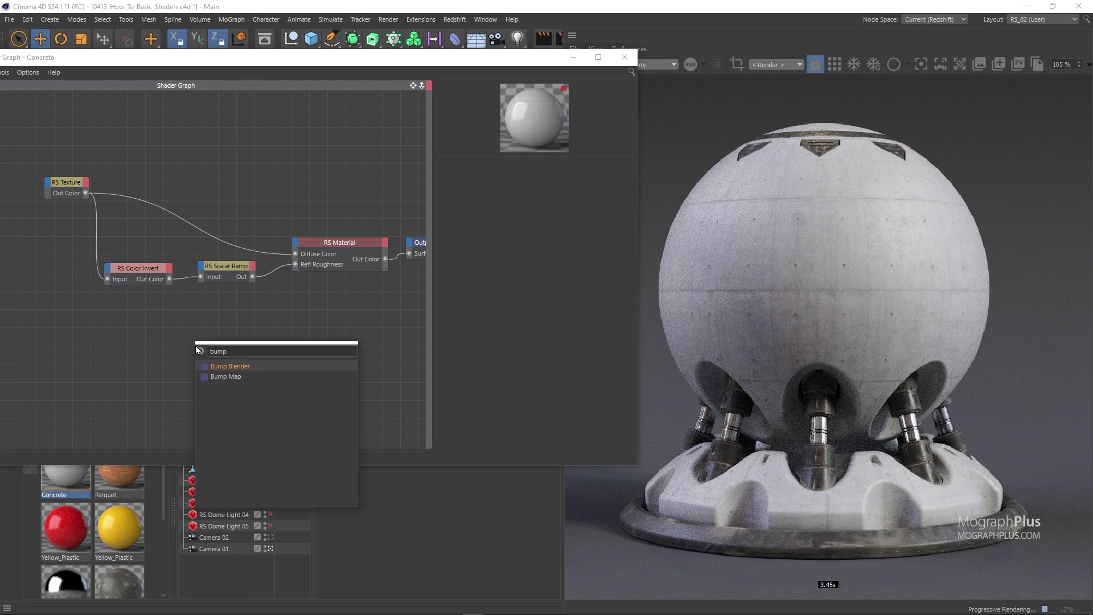
key("Return")
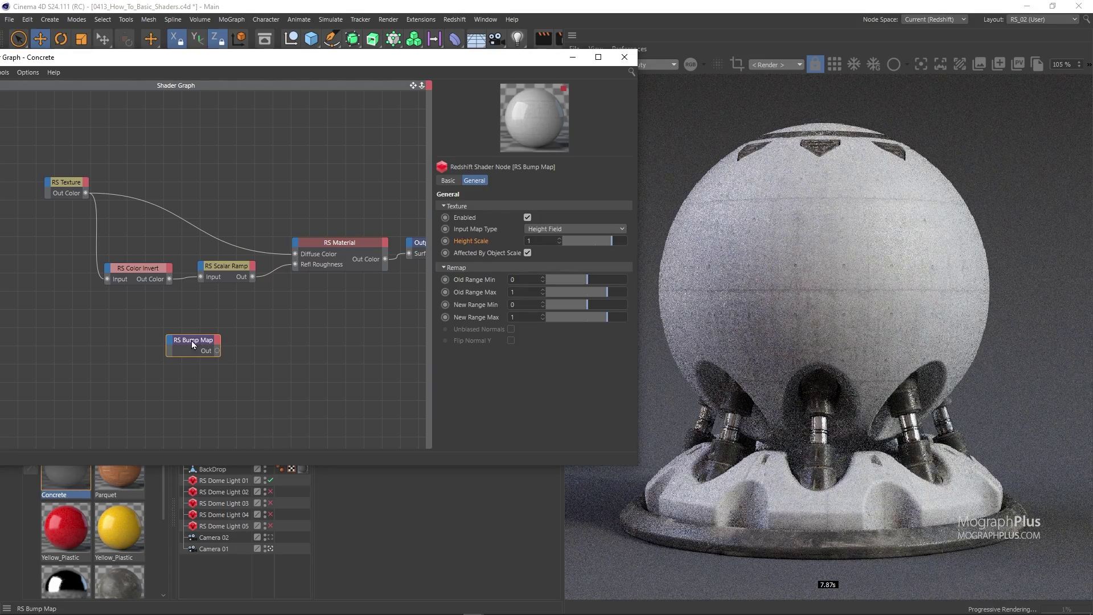
left_click_drag(191, 340, 221, 343)
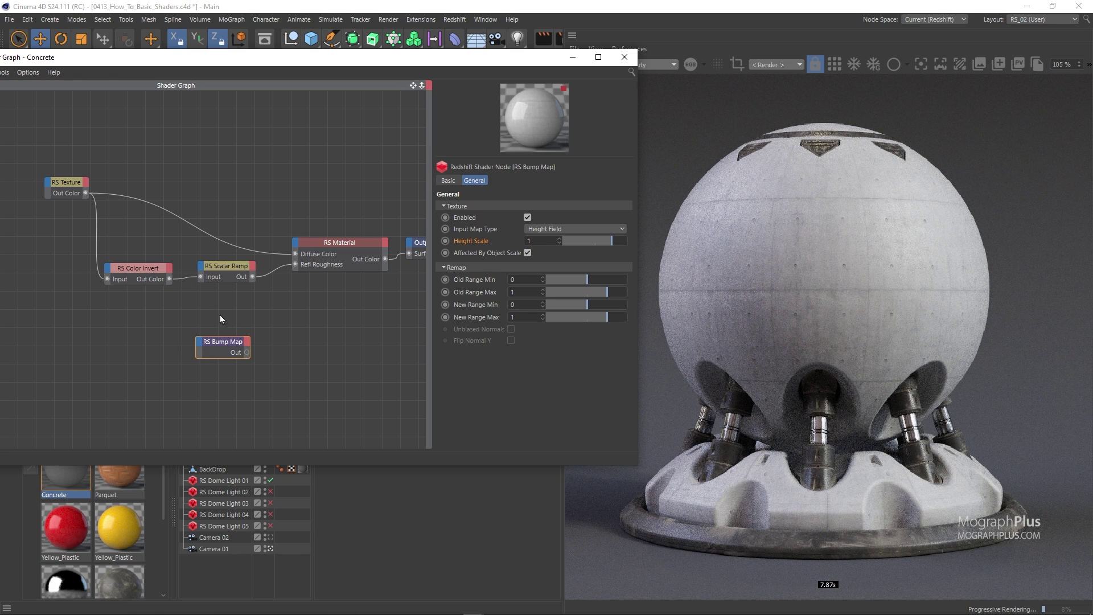
left_click(538, 239)
type(".1")
key("Return")
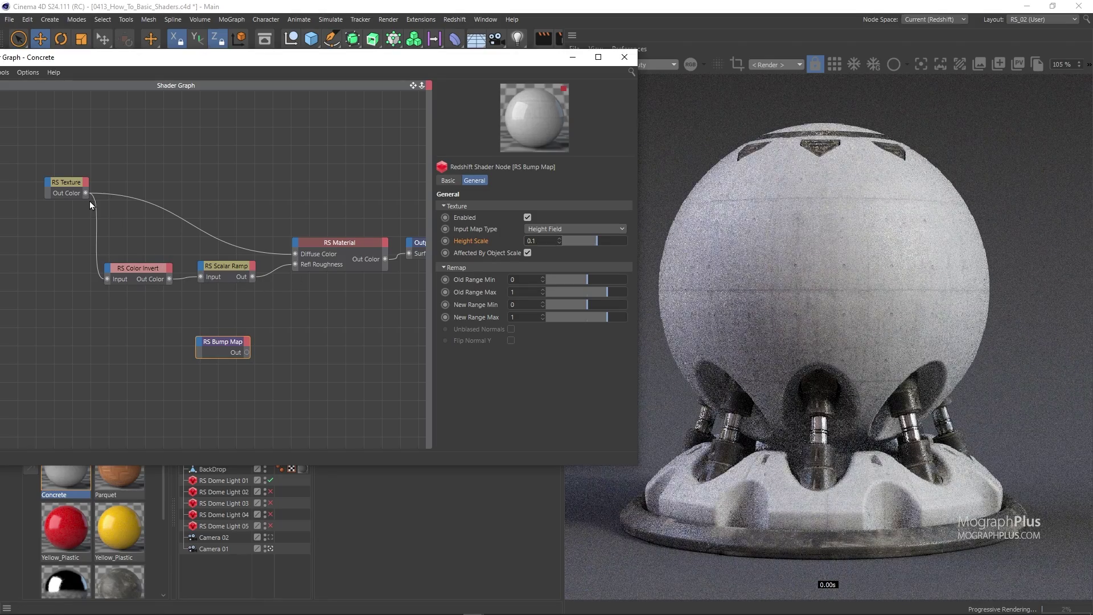
Step: Feed the texture colour into the bump map and its Out into the material's Bump Input
left_click_drag(86, 194, 295, 247)
left_click(242, 365)
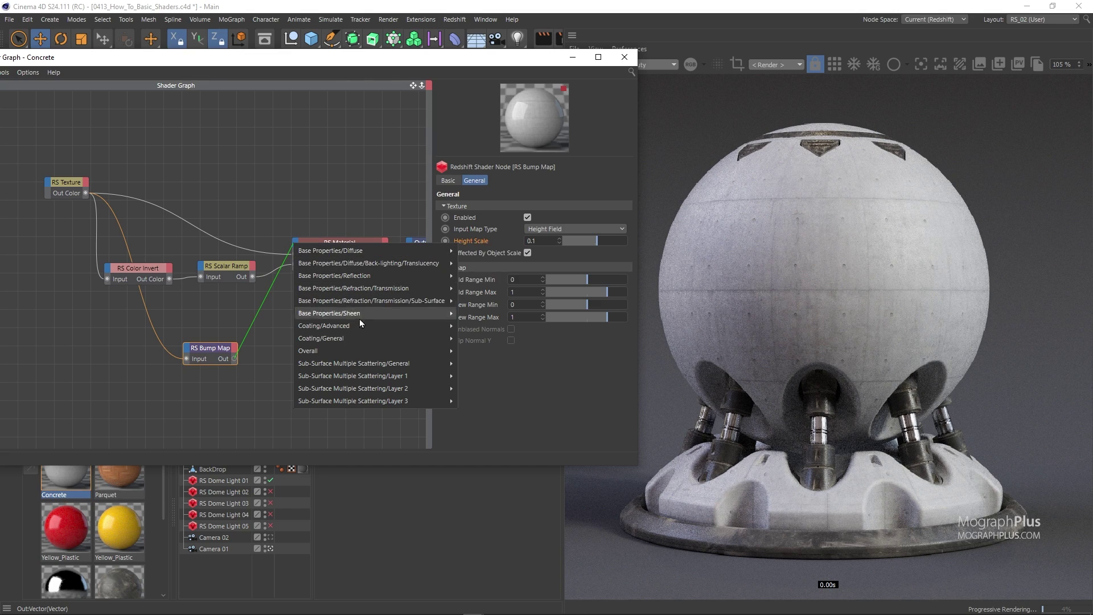
mouse_move(375, 353)
left_click(474, 388)
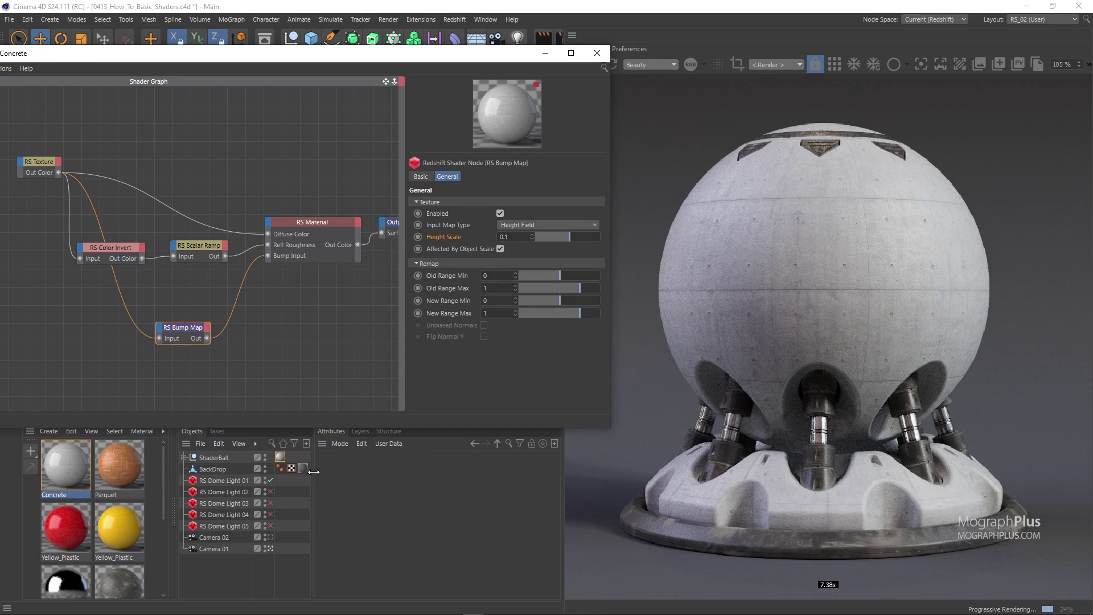
left_click_drag(313, 472, 353, 472)
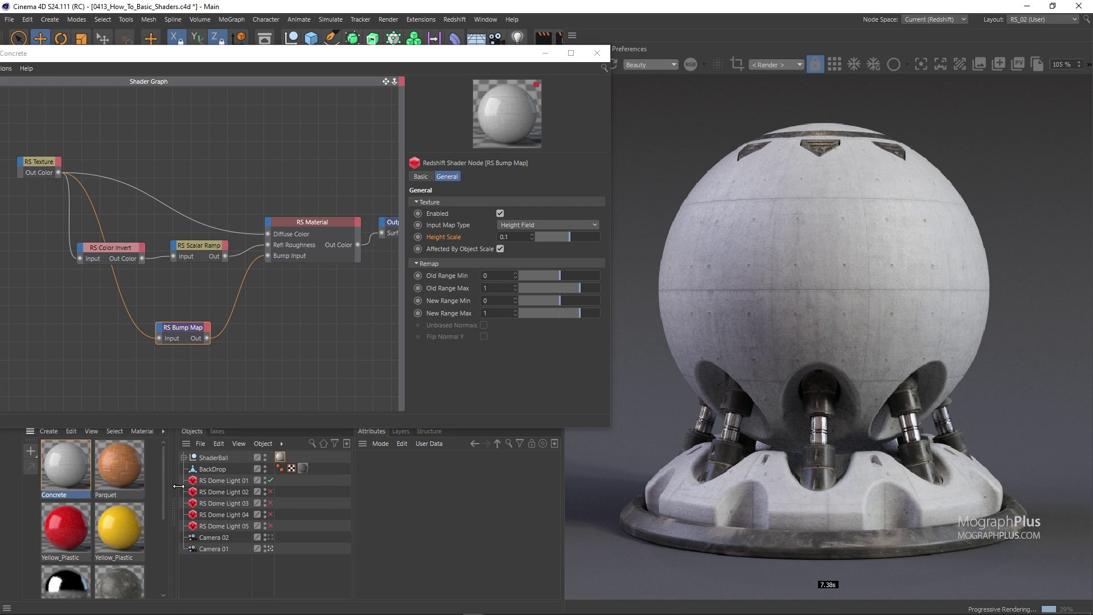
Step: Widen the Material Manager panel and view the finished concrete shader ball render
mouse_move(174, 489)
left_mouse_down()
mouse_move(208, 487)
mouse_move(193, 486)
left_mouse_up()
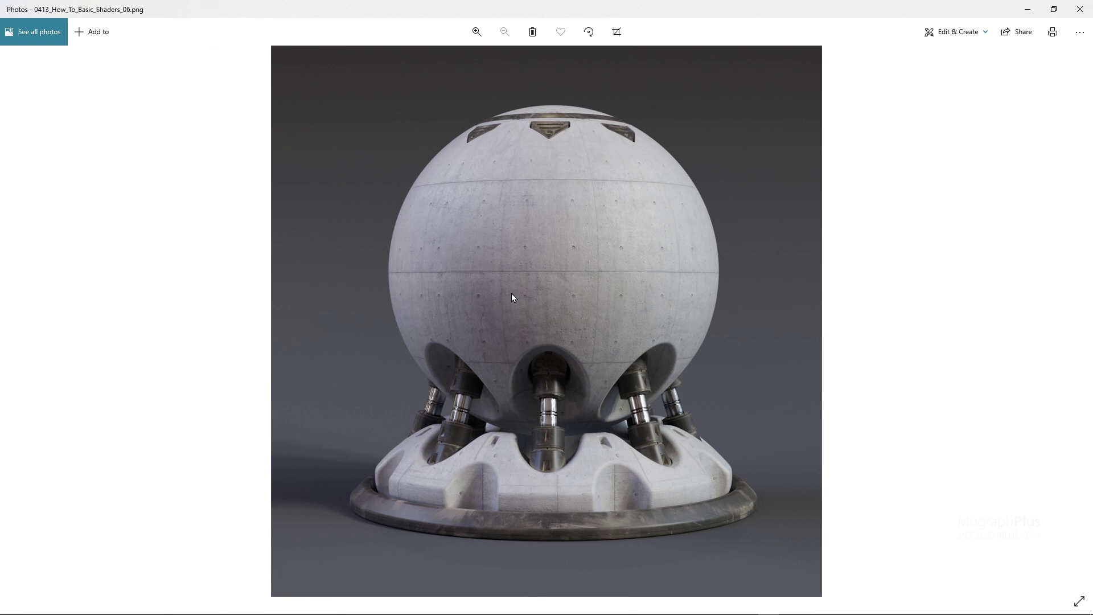
scroll(466, 271, "up", 5)
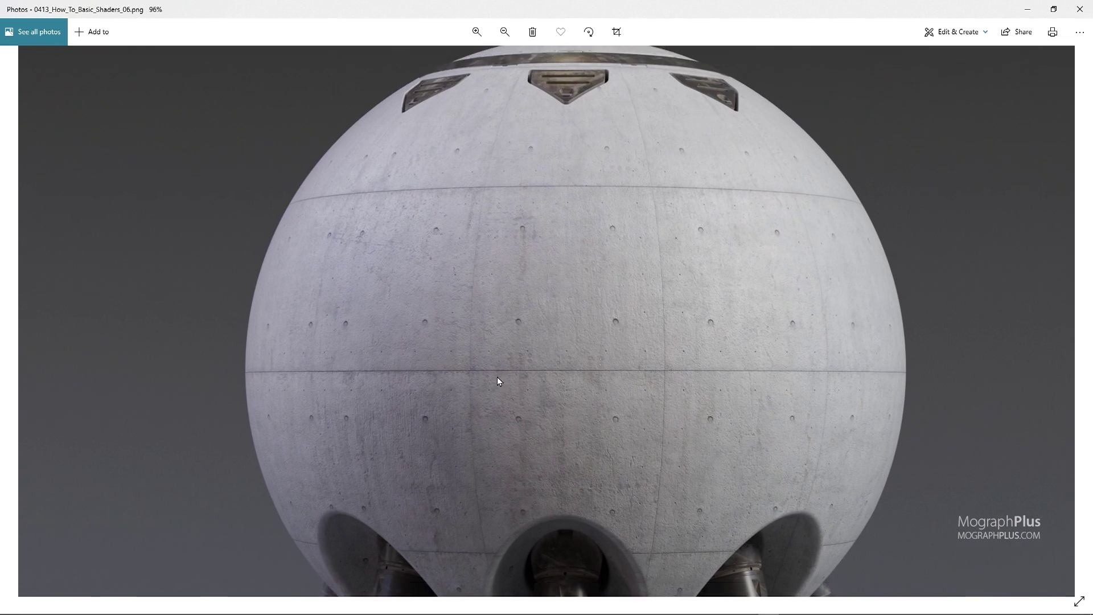
left_click_drag(497, 377, 461, 238)
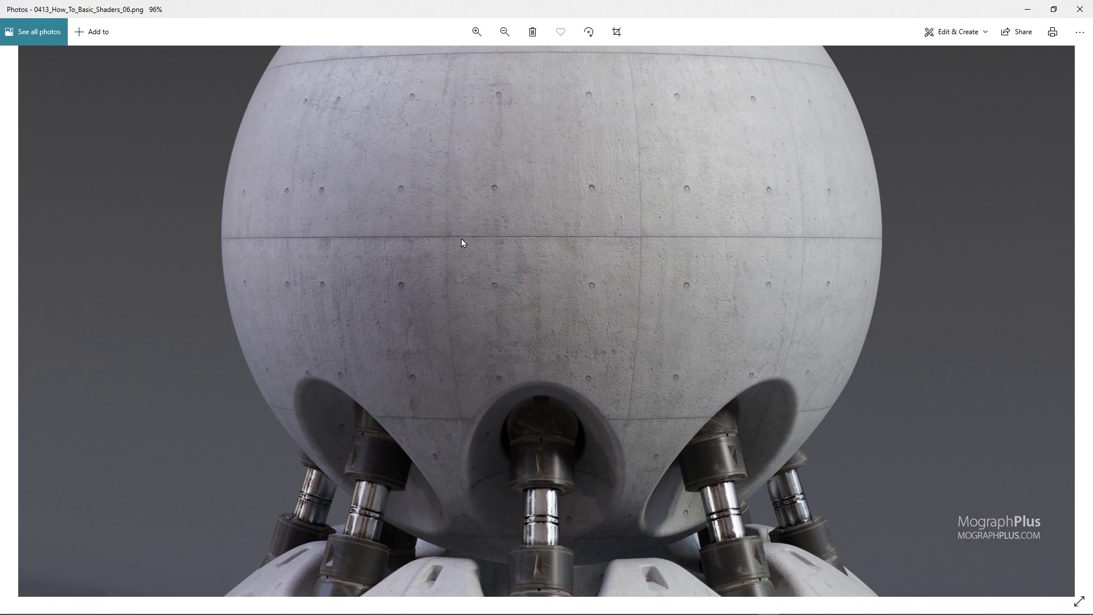
left_click_drag(479, 418, 484, 251)
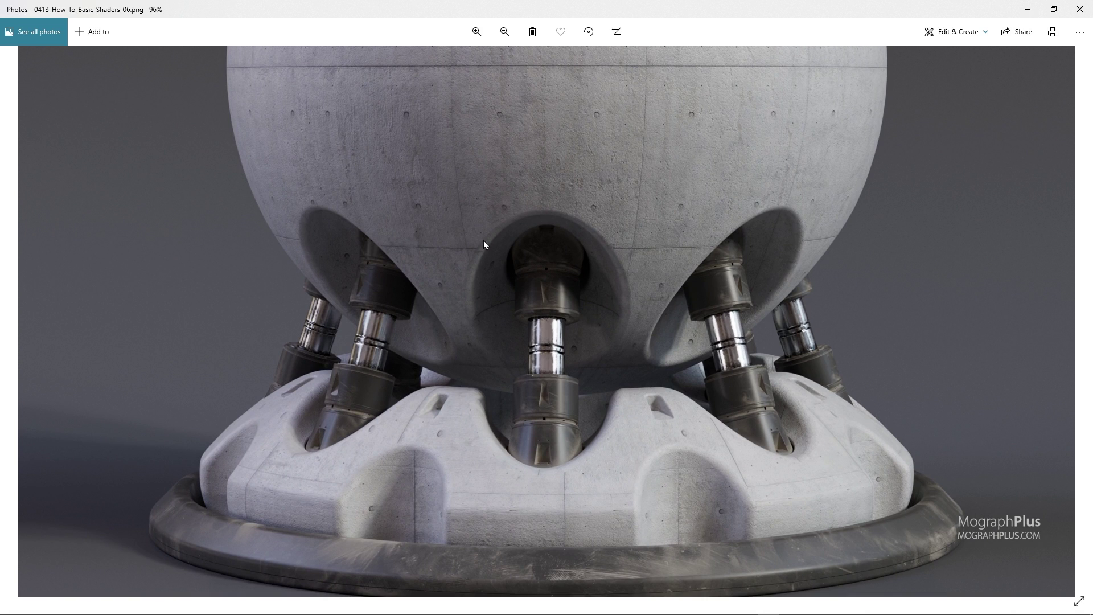
left_click_drag(473, 169, 471, 232)
left_click_drag(471, 163, 428, 363)
scroll(445, 314, "down", 3)
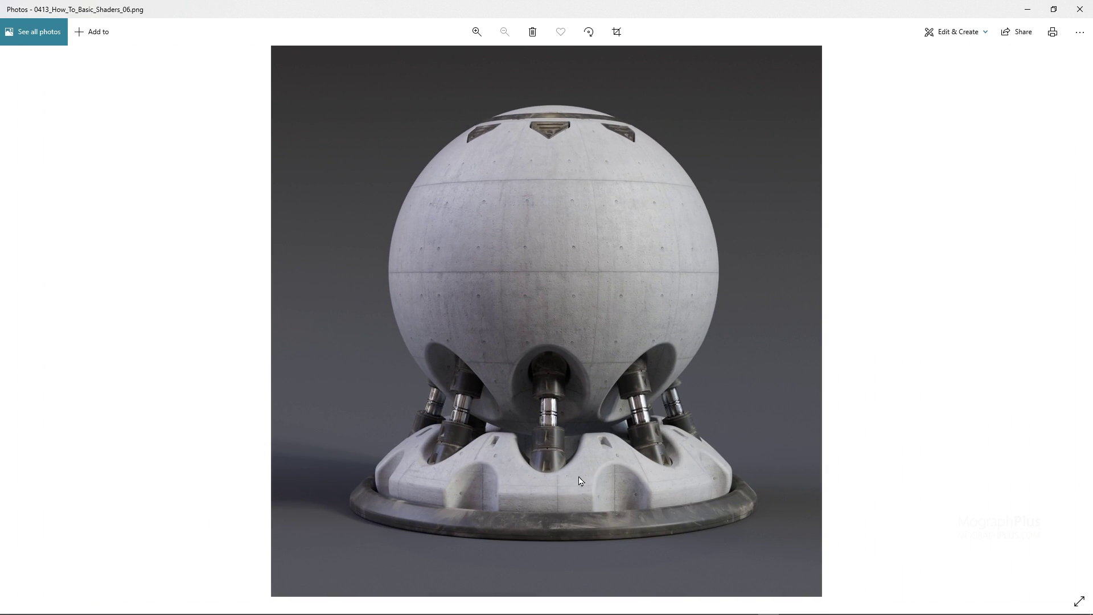
scroll(676, 478, "up", 1)
scroll(676, 478, "up", 5)
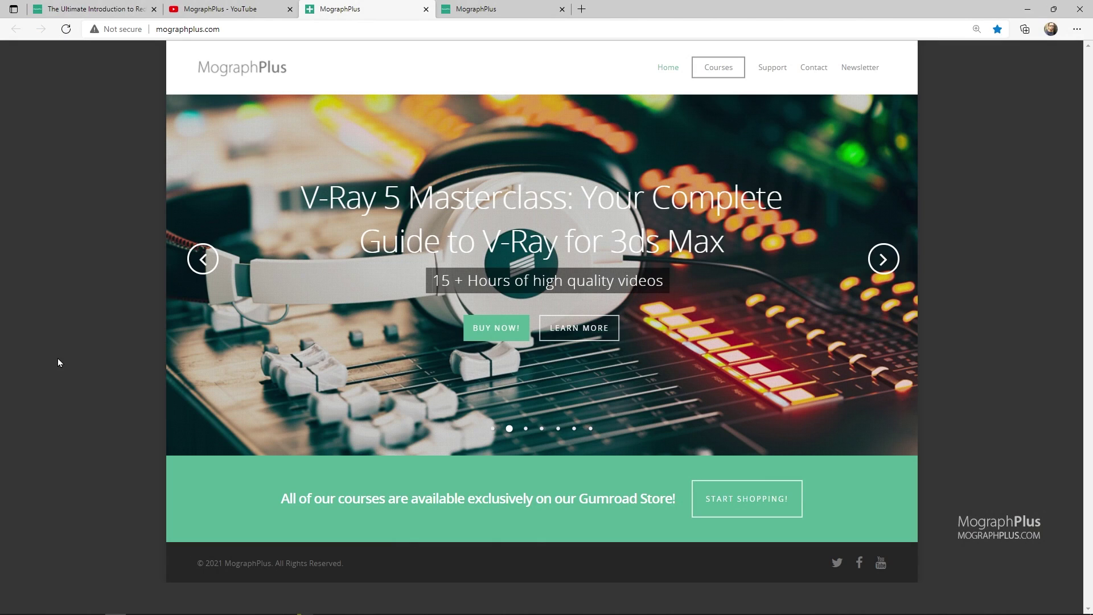
Step: Browse the mographplus.com course carousel, then switch to the MographPlus Gumroad store tab
left_click(881, 262)
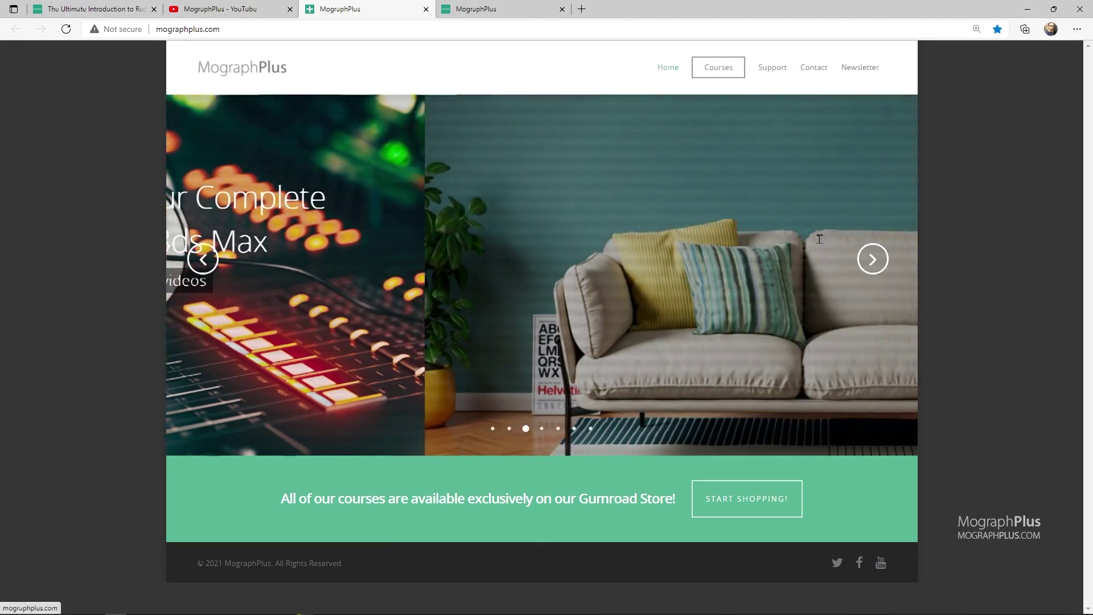
left_click(205, 259)
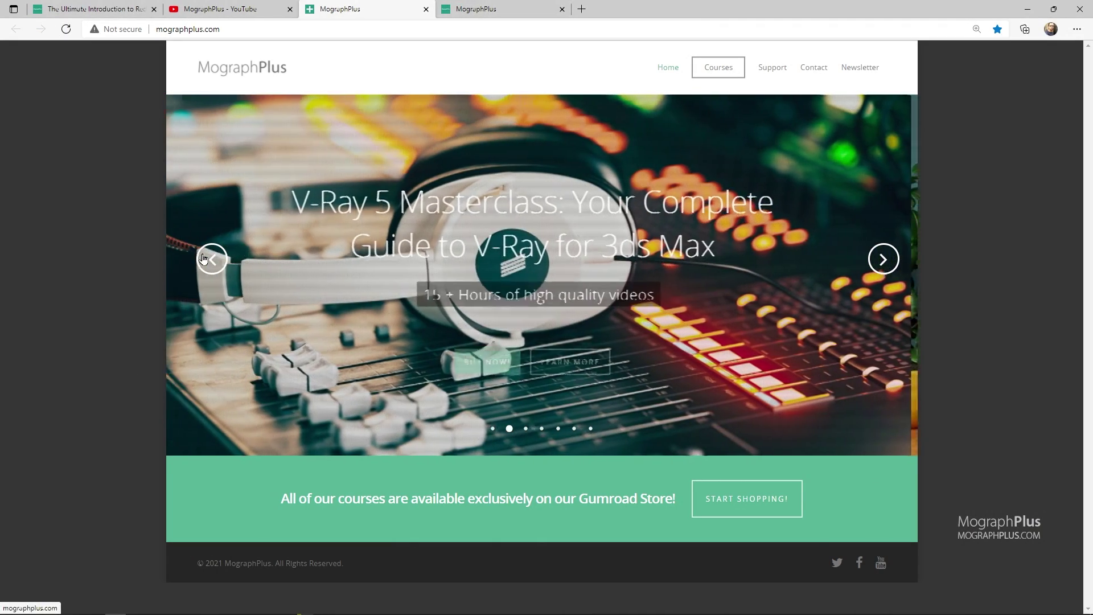
left_click(206, 259)
key("ctrl+Tab")
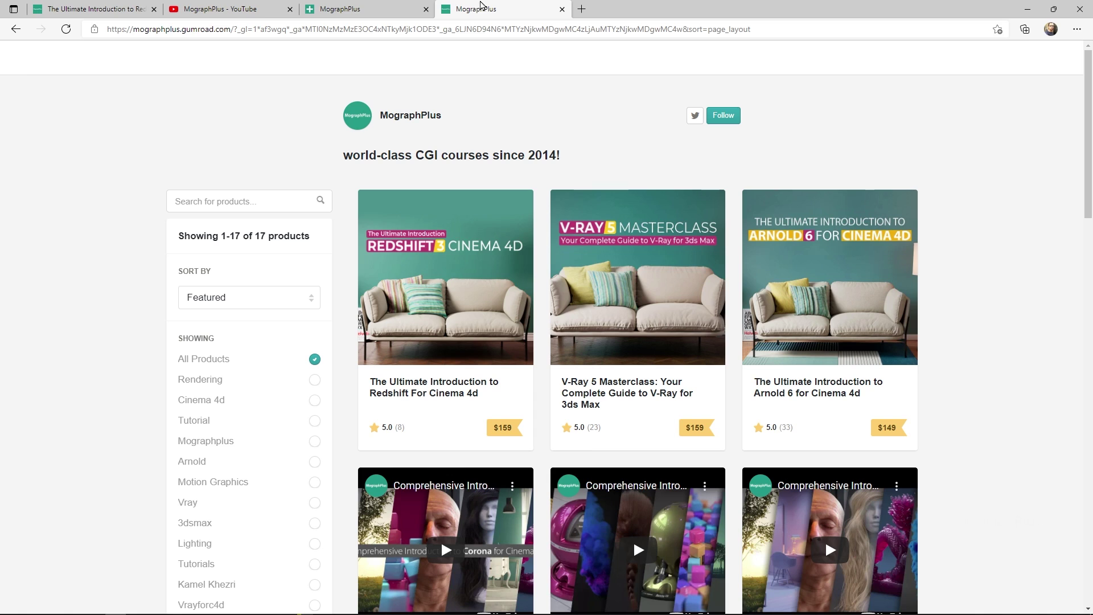